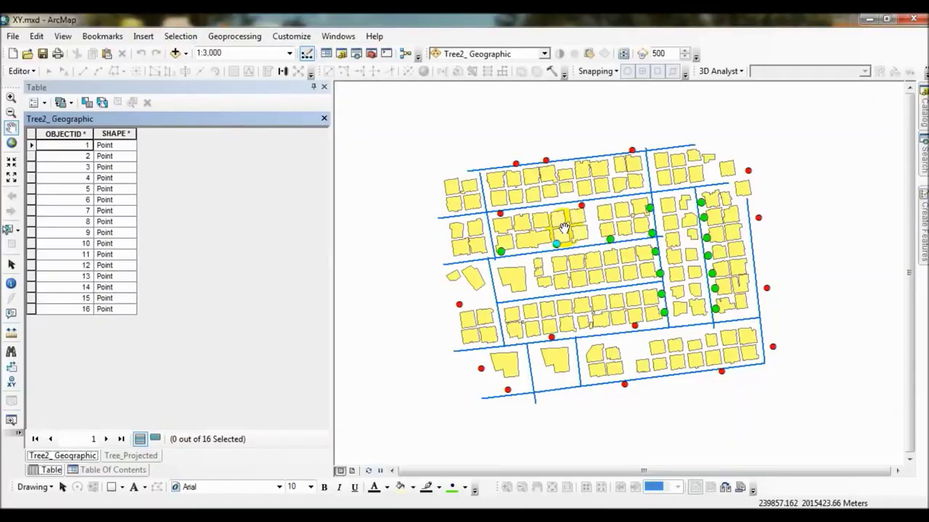
Step: Return to the Table Of Contents layer list in place of the Tree2_Geographic attribute table
{"action": "left_click", "coordinate": [109, 470]}
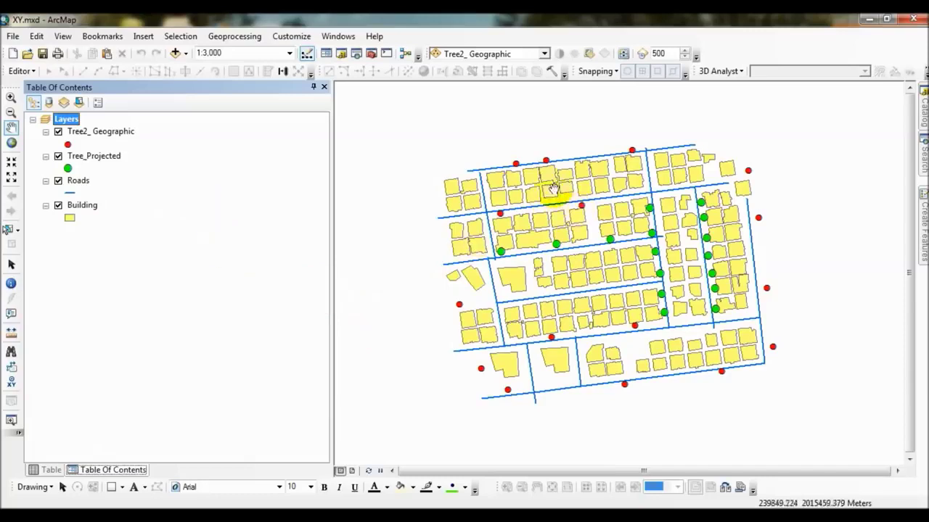
{"action": "left_click", "coordinate": [13, 96]}
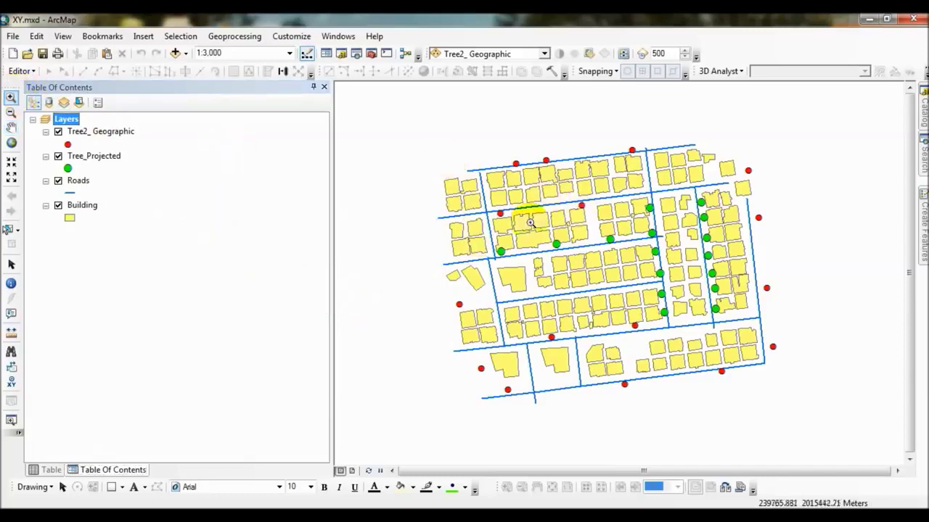
Step: Zoom the map in on the central blocks, nudge the view, and select Tree_Projected
{"action": "left_click_drag", "start_coordinate": [562, 141], "coordinate": [798, 327]}
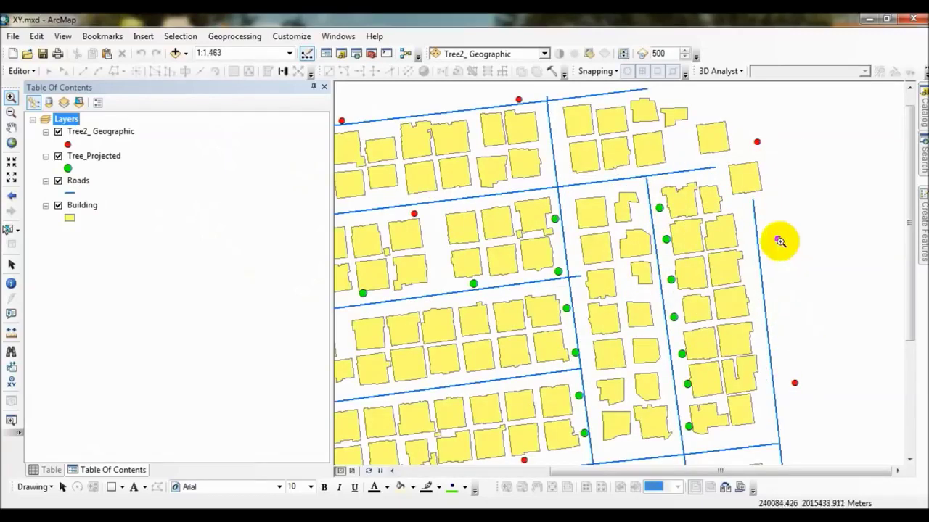
{"action": "middle_click_drag", "start_coordinate": [588, 305], "coordinate": [673, 328]}
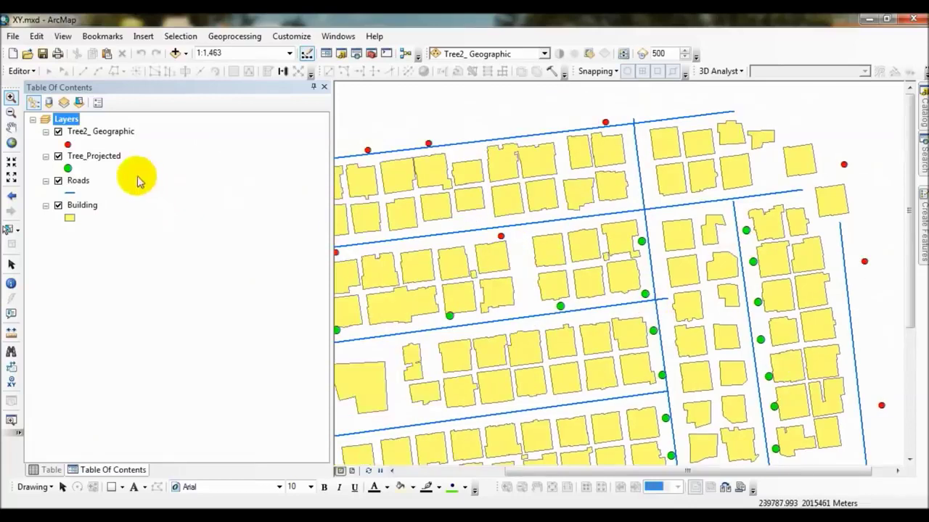
{"action": "left_click", "coordinate": [113, 159]}
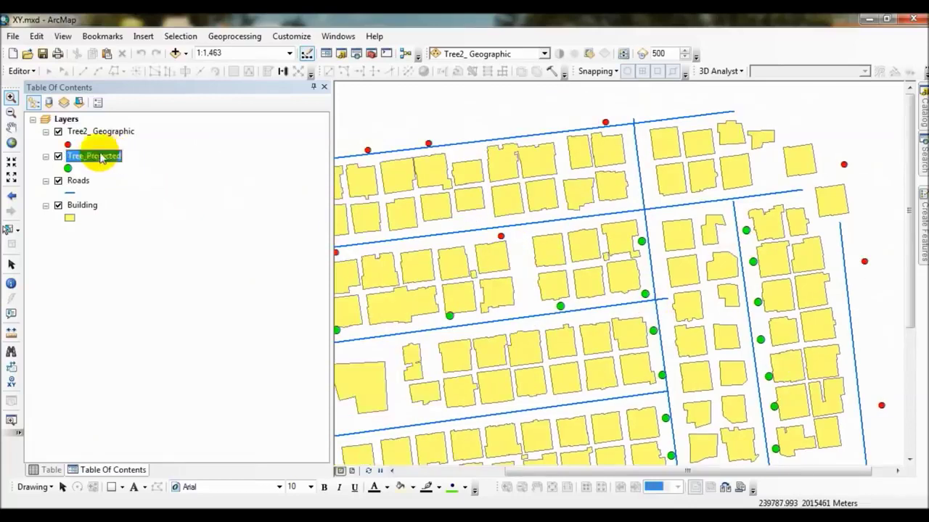
{"action": "left_click", "coordinate": [120, 161]}
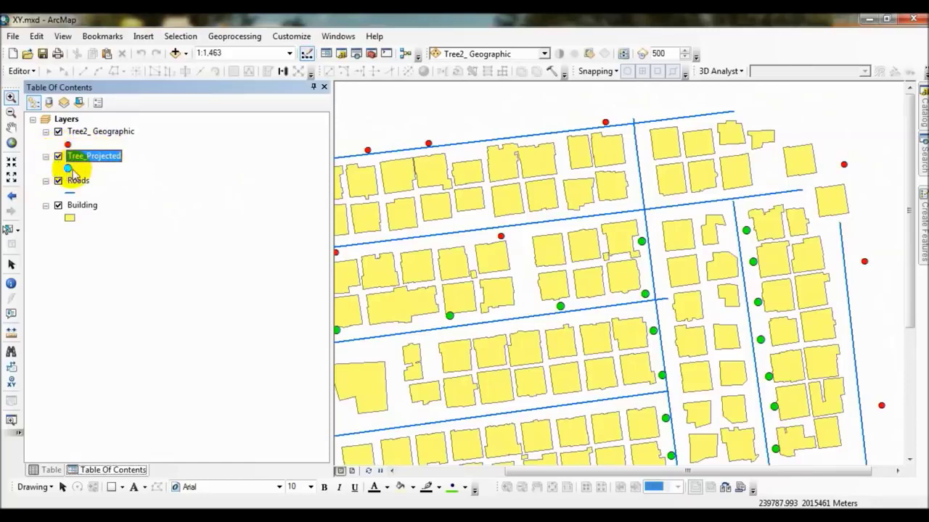
{"action": "key", "text": "Return"}
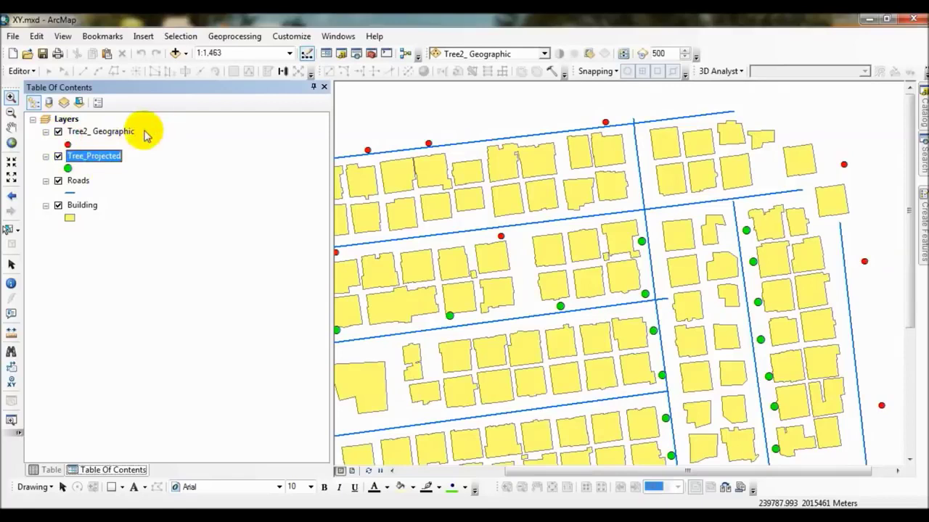
Step: Move Tree_Projected above Tree2_Geographic and view its 16-record attribute table
{"action": "left_click", "coordinate": [100, 136]}
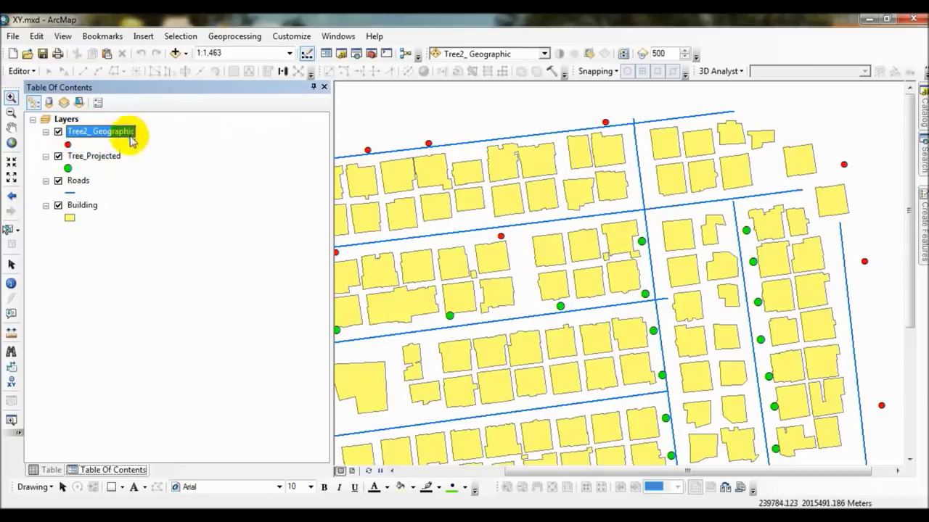
{"action": "left_click_drag", "start_coordinate": [87, 156], "coordinate": [98, 127]}
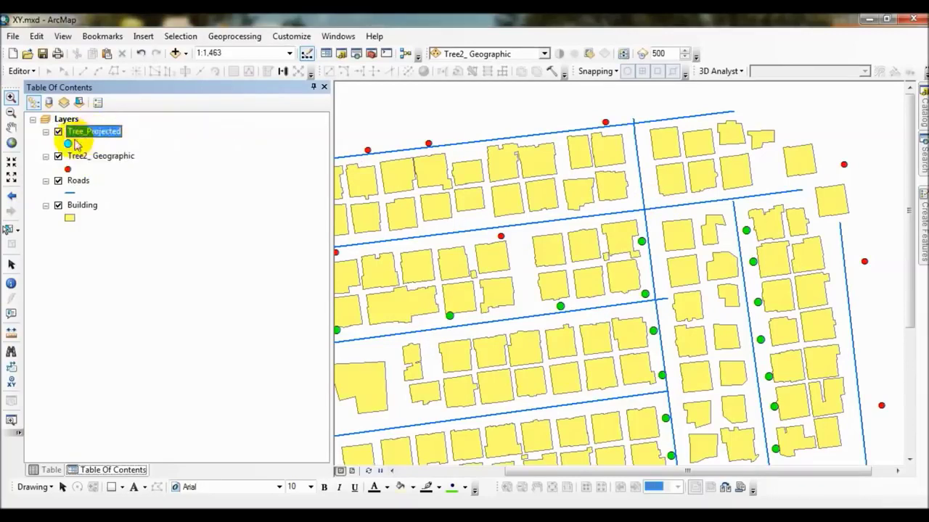
{"action": "right_click", "coordinate": [101, 138]}
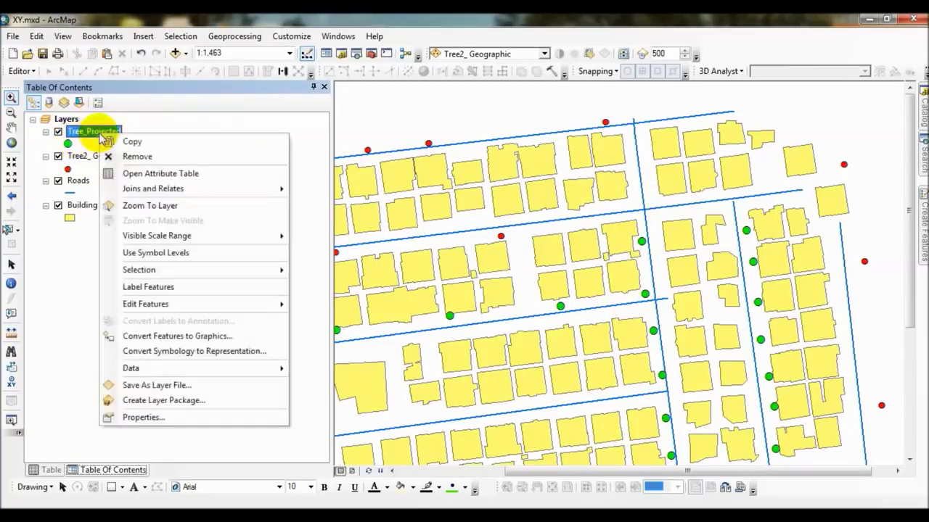
{"action": "left_click", "coordinate": [169, 175]}
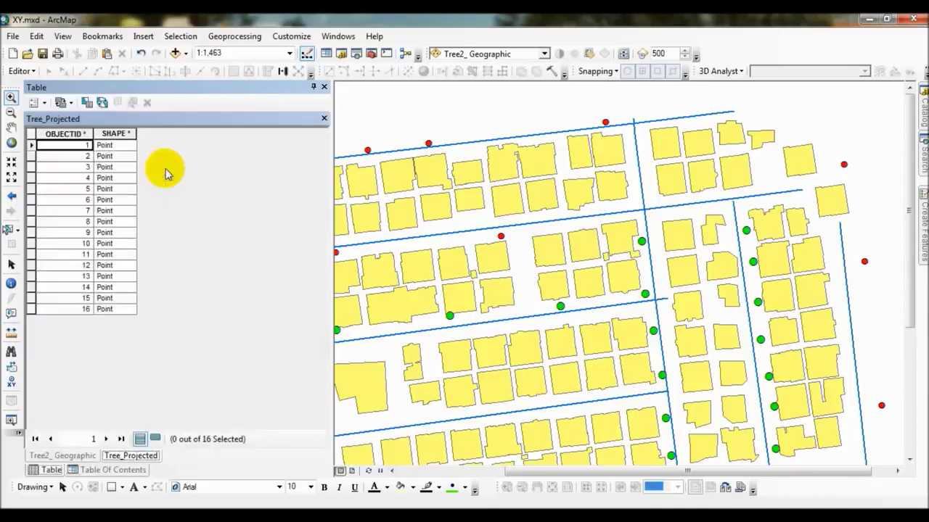
{"action": "left_click", "coordinate": [101, 470]}
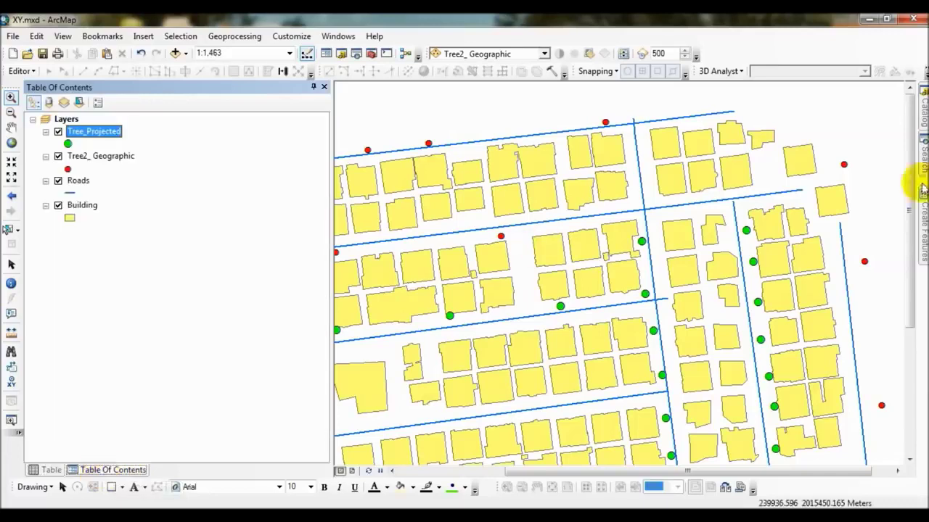
Step: Launch Add XY Coordinates from System Toolboxes > Data Management Tools > Features
{"action": "double_click", "coordinate": [726, 182]}
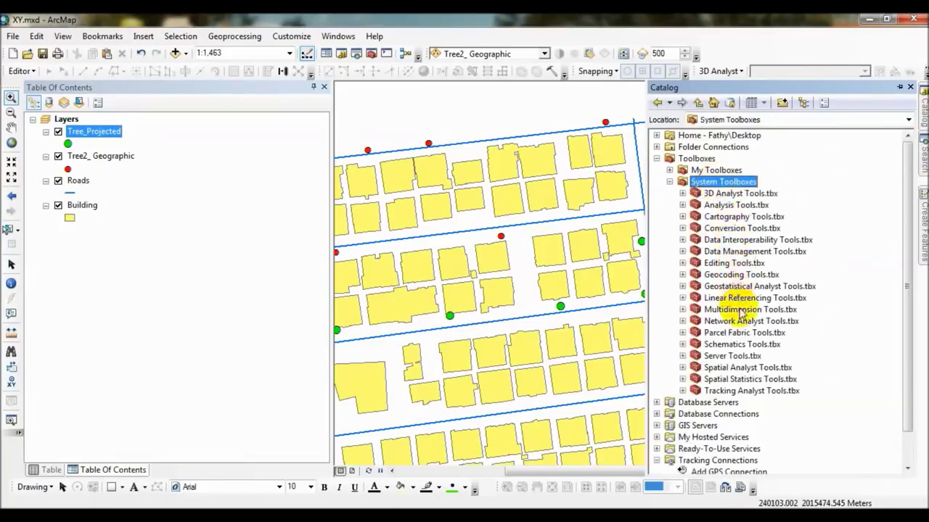
{"action": "double_click", "coordinate": [734, 252]}
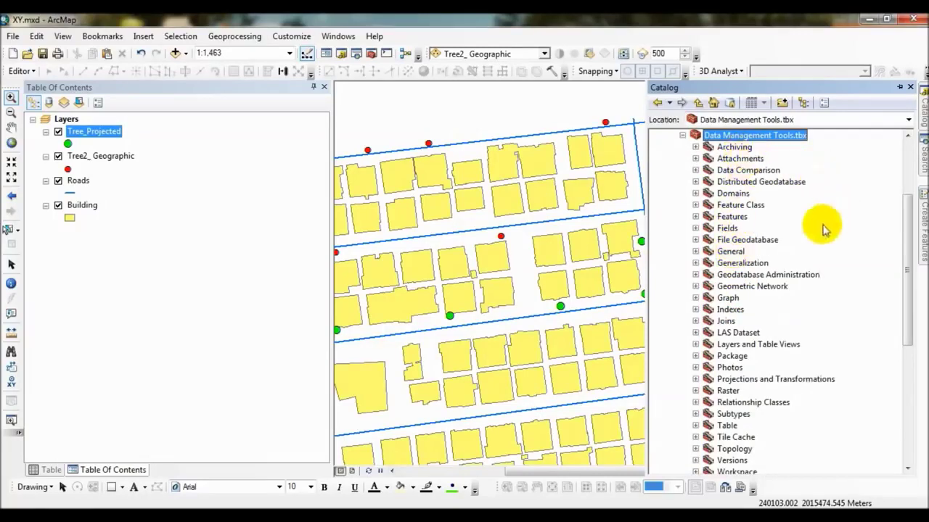
{"action": "double_click", "coordinate": [733, 216]}
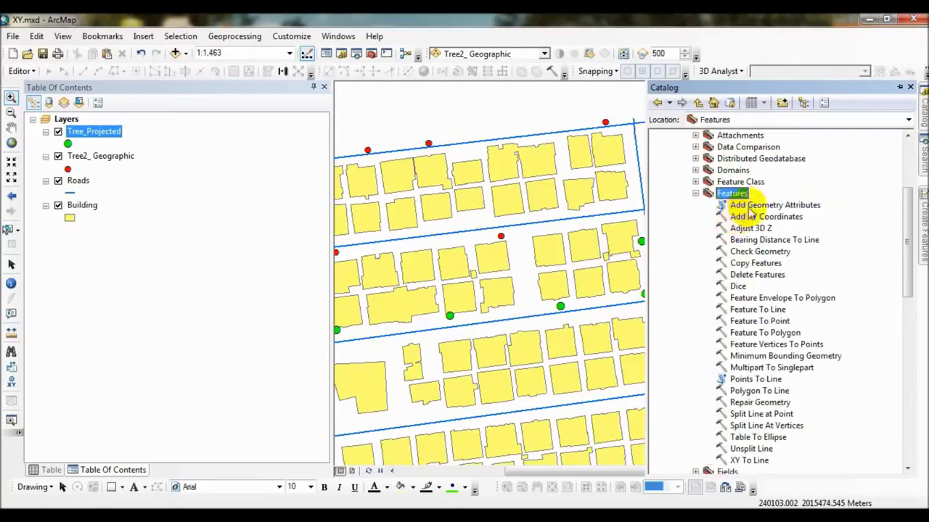
{"action": "left_click", "coordinate": [787, 218]}
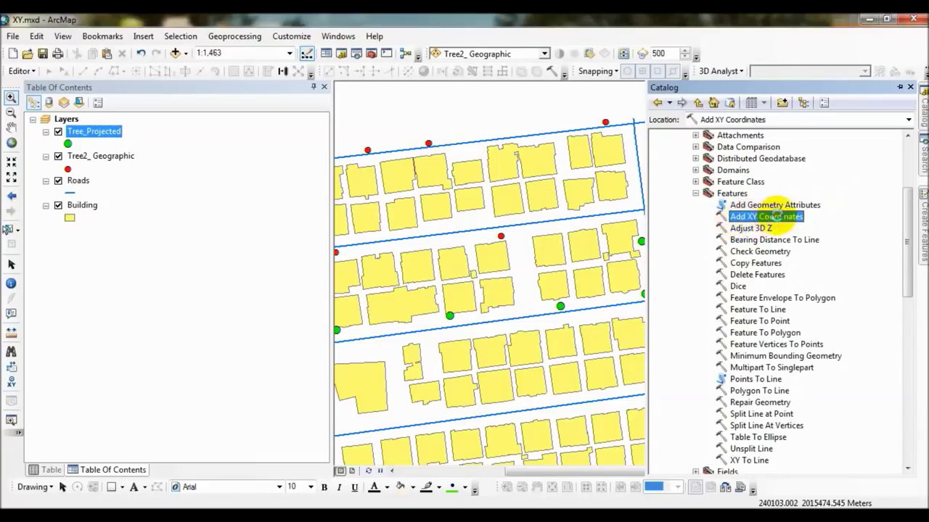
{"action": "double_click", "coordinate": [777, 216]}
{"action": "left_click_drag", "start_coordinate": [537, 97], "coordinate": [447, 98]}
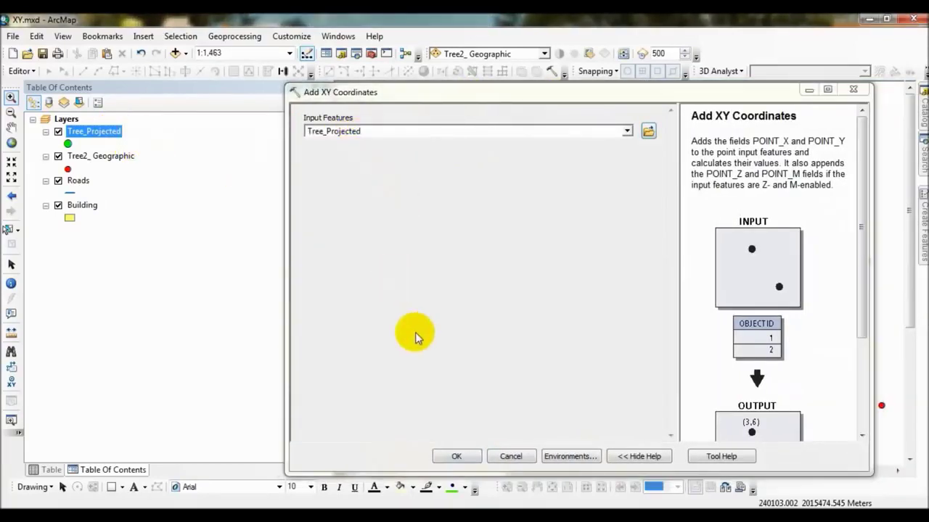
Step: Run Add XY Coordinates on Tree_Projected and select one tree point on the map
{"action": "left_click", "coordinate": [449, 456]}
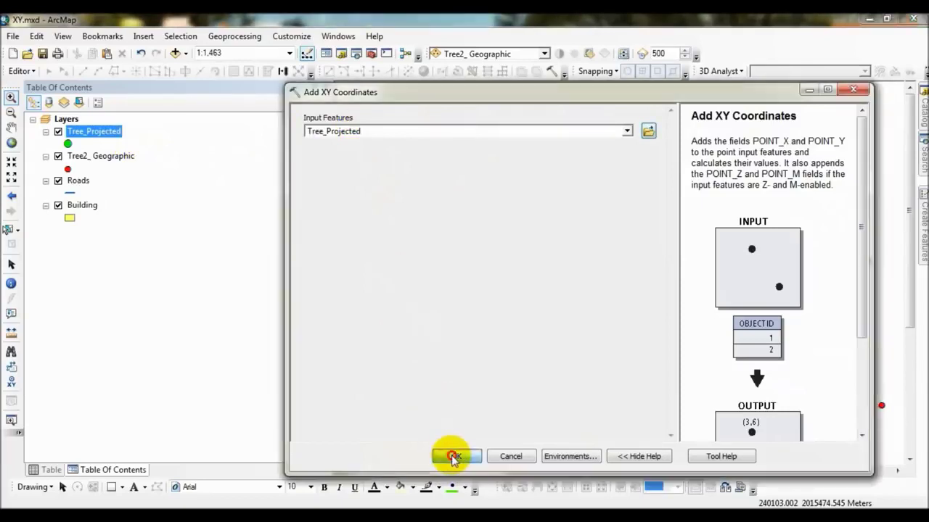
{"action": "left_click", "coordinate": [441, 324]}
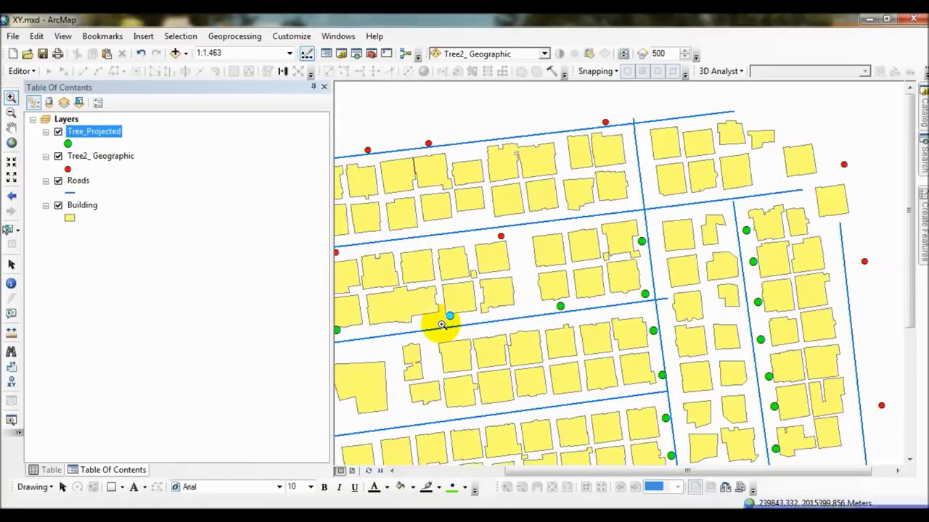
{"action": "right_click", "coordinate": [121, 139]}
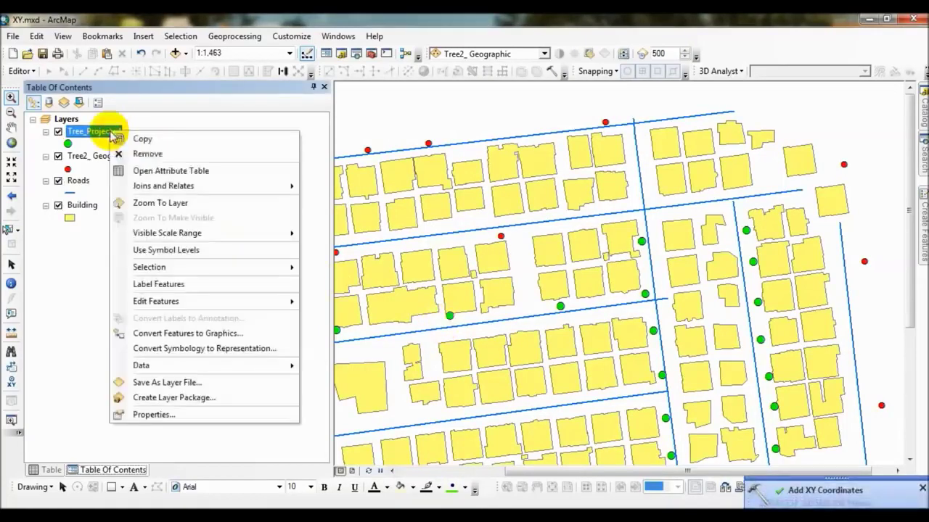
Step: Open the Tree_Projected attribute table and narrow the POINT_X and POINT_Y columns
{"action": "left_click", "coordinate": [165, 170]}
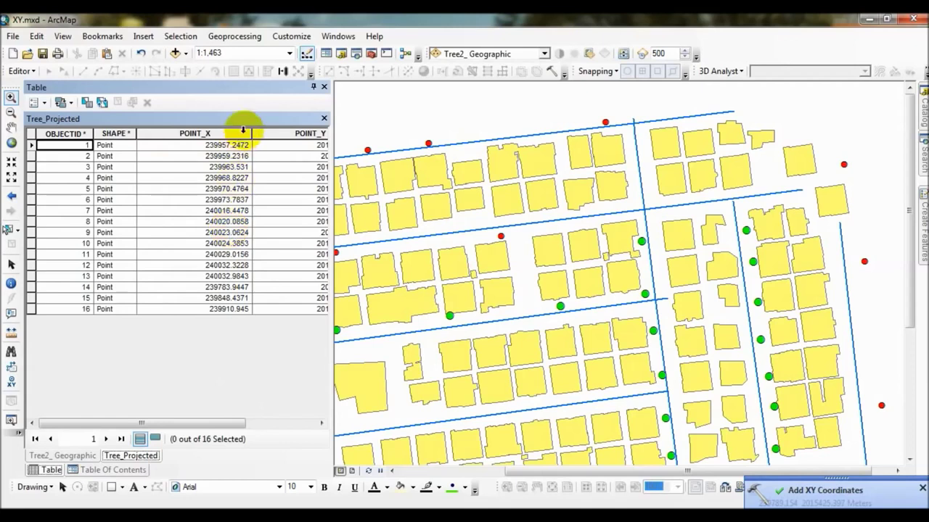
{"action": "left_click_drag", "start_coordinate": [250, 132], "coordinate": [211, 133]}
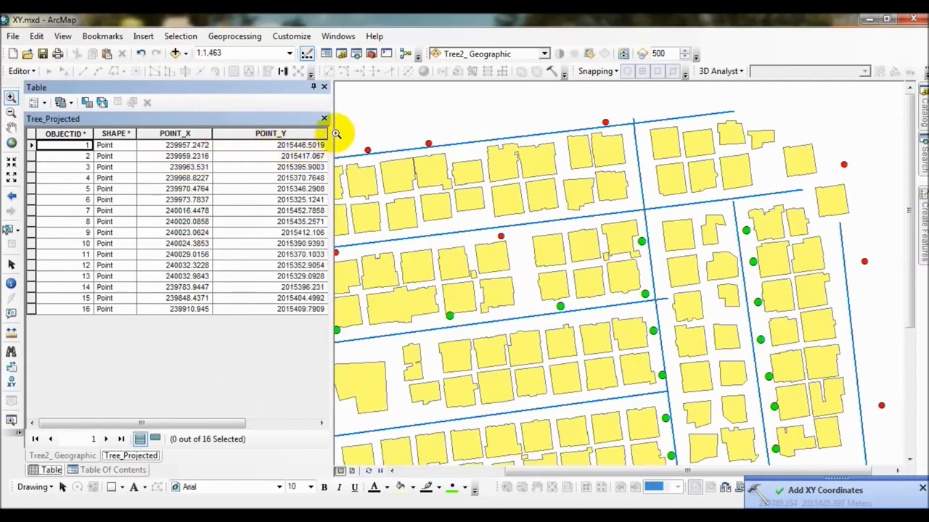
{"action": "left_click_drag", "start_coordinate": [327, 133], "coordinate": [287, 134]}
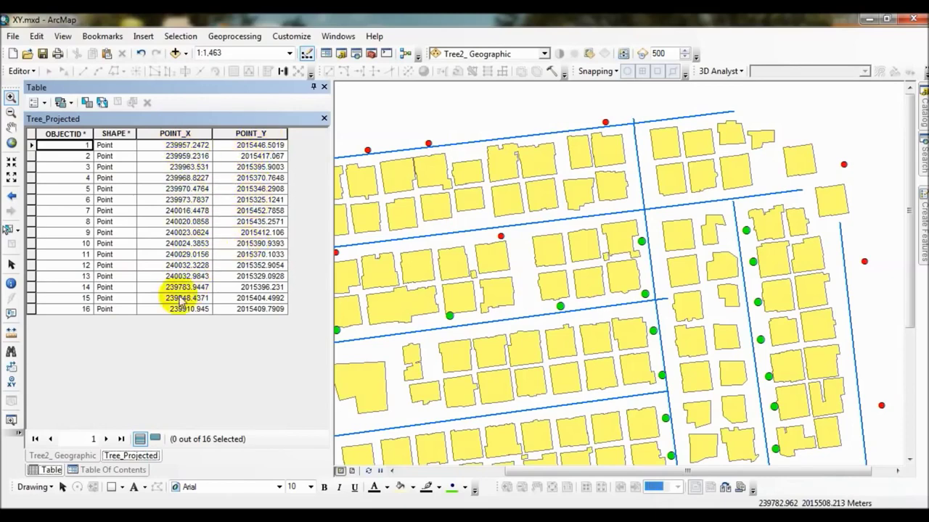
Step: Hide Tree_Projected on the map, select Tree2_Geographic, and reopen Add XY Coordinates
{"action": "left_click", "coordinate": [110, 470]}
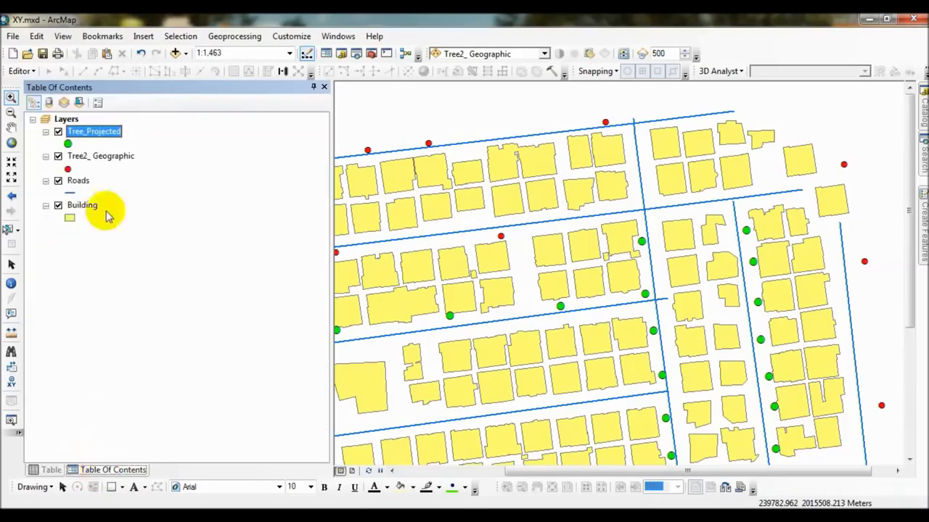
{"action": "left_click", "coordinate": [58, 133]}
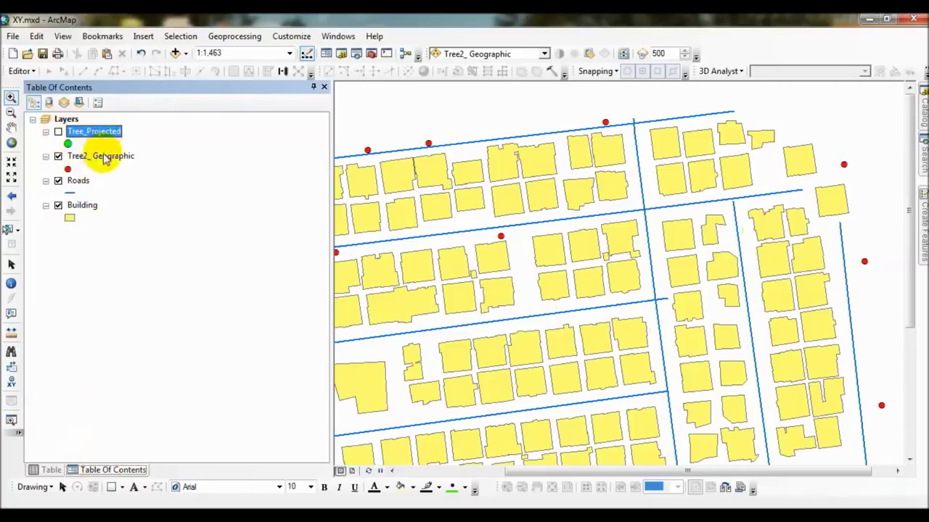
{"action": "left_click", "coordinate": [109, 157]}
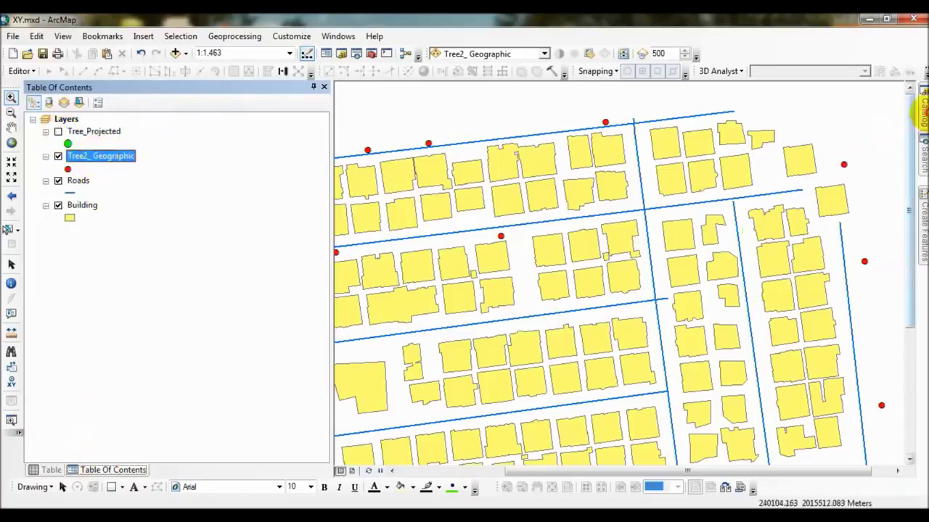
{"action": "left_click", "coordinate": [923, 115]}
{"action": "double_click", "coordinate": [782, 218]}
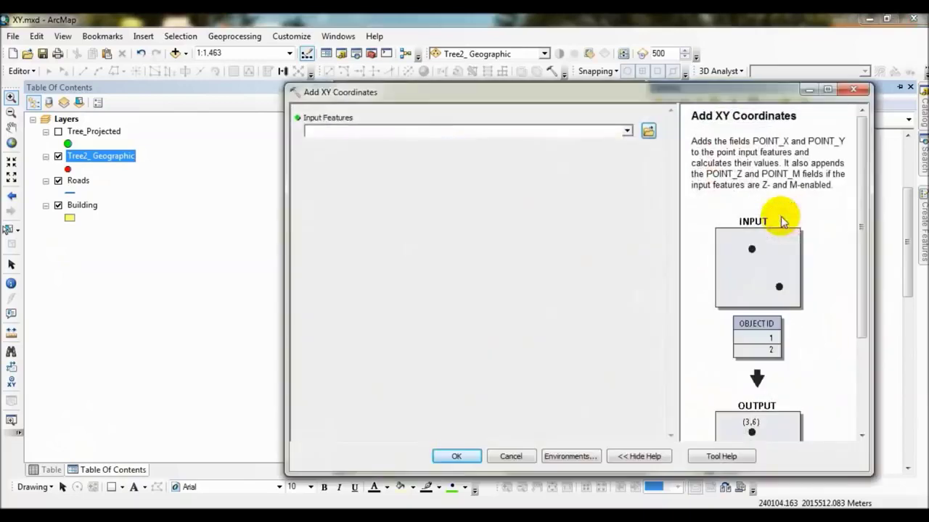
Step: Run Add XY Coordinates with Tree2_Geographic as the input features
{"action": "mouse_move", "coordinate": [104, 155]}
{"action": "left_mouse_down"}
{"action": "mouse_move", "coordinate": [289, 154]}
{"action": "mouse_move", "coordinate": [352, 131]}
{"action": "left_mouse_up"}
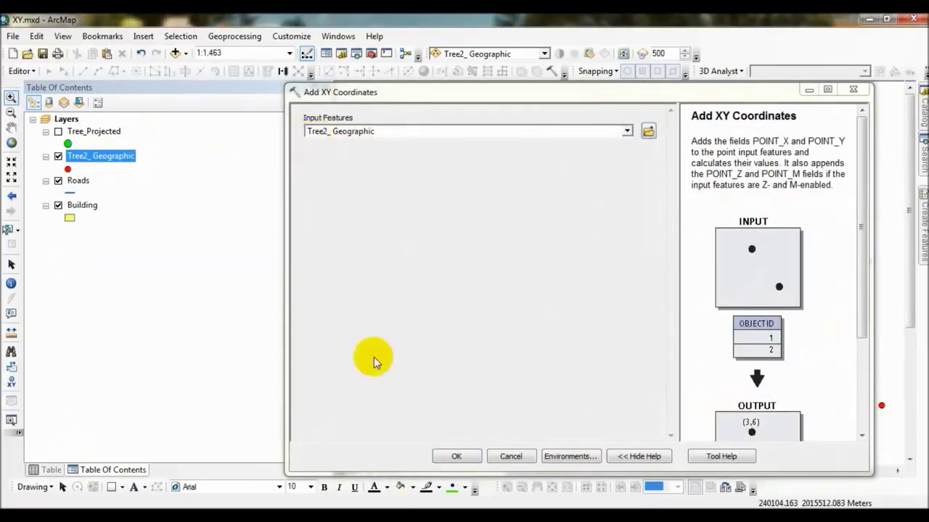
{"action": "left_click", "coordinate": [456, 456]}
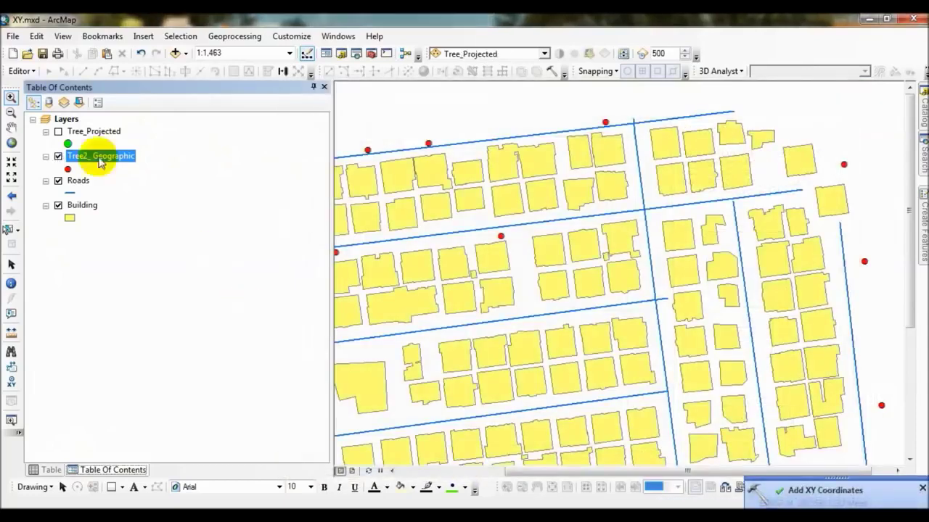
{"action": "right_click", "coordinate": [92, 159]}
Step: Open the Tree2_Geographic table and narrow POINT_X and POINT_Y to fit values near 42.54 and 18.21
{"action": "left_click", "coordinate": [156, 197]}
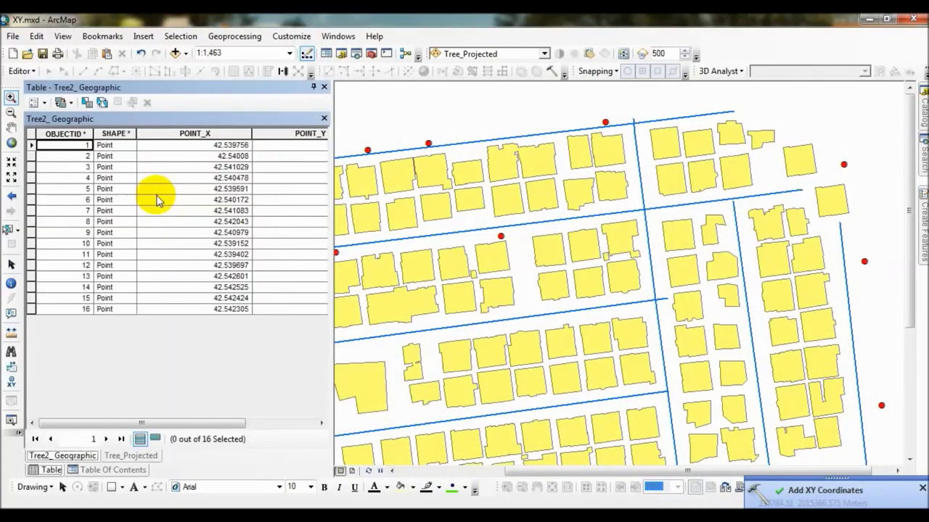
{"action": "left_click_drag", "start_coordinate": [252, 133], "coordinate": [188, 133]}
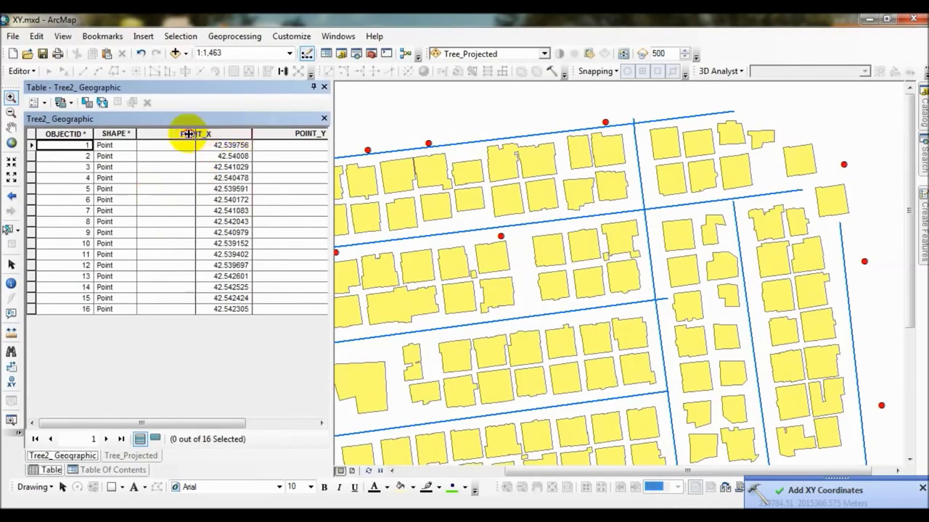
{"action": "left_click_drag", "start_coordinate": [325, 133], "coordinate": [304, 133]}
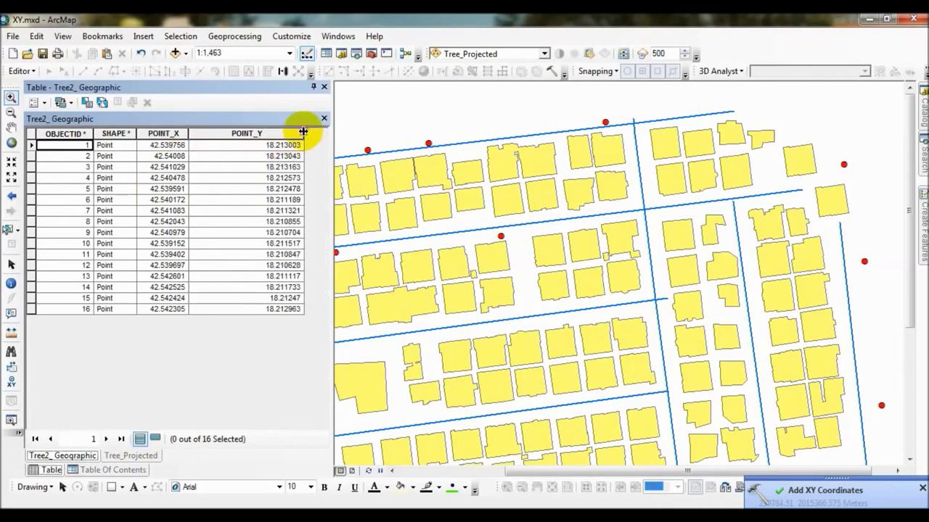
{"action": "left_click_drag", "start_coordinate": [304, 132], "coordinate": [249, 133]}
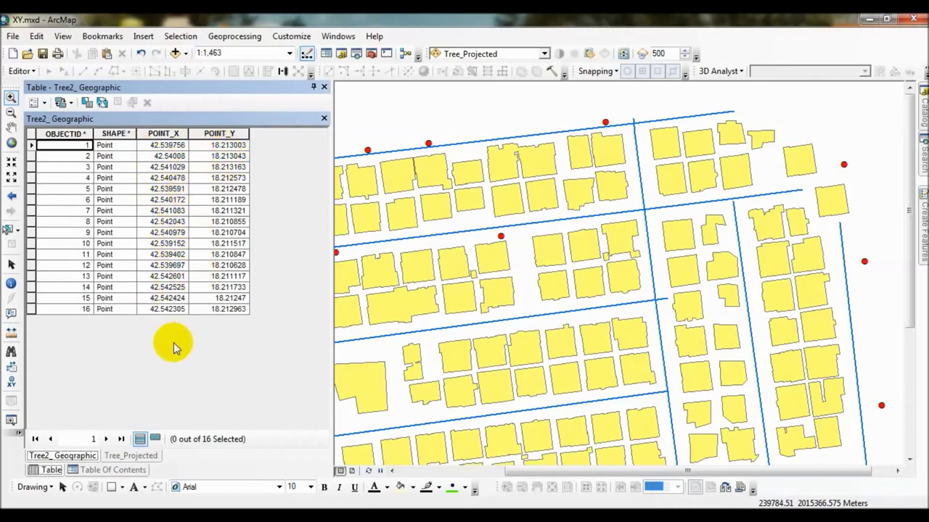
Step: Show the Tree_Projected table and autofit POINT_Y, with values near 239957 and 2015446
{"action": "left_click", "coordinate": [131, 456]}
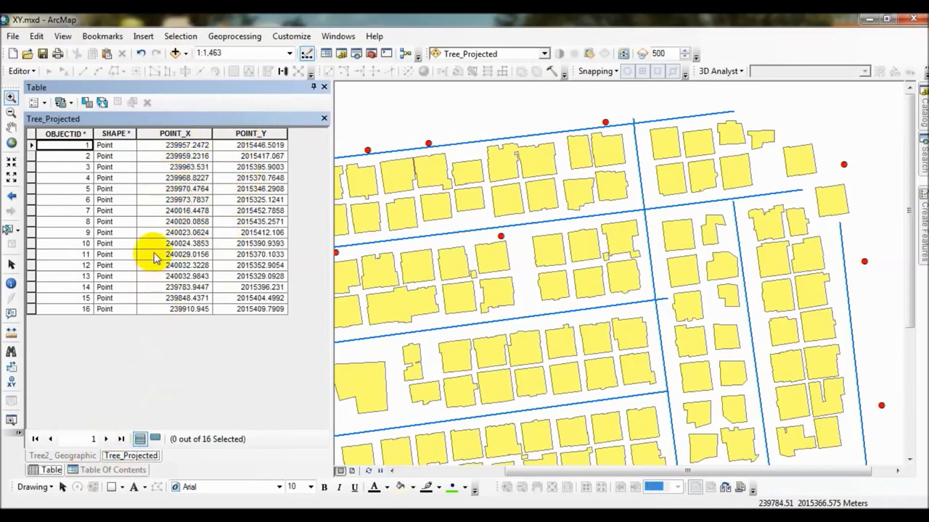
{"action": "double_click", "coordinate": [282, 133]}
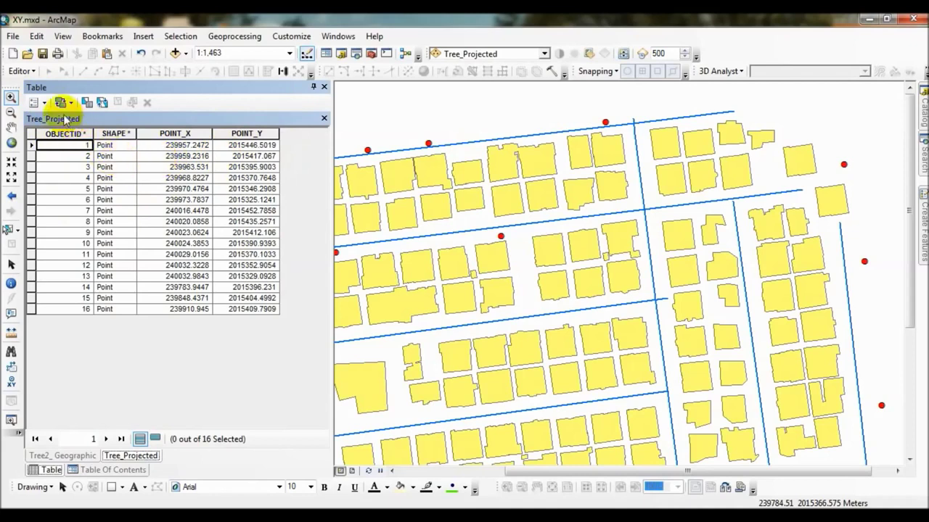
{"action": "left_click", "coordinate": [36, 102]}
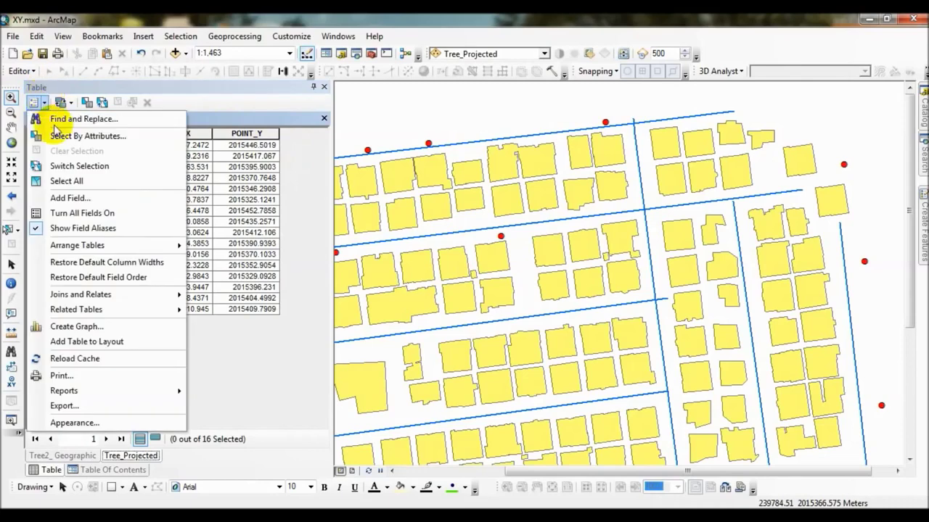
Step: Add a Text field named E to Tree_Projected, widen the table window, and narrow column E
{"action": "left_click", "coordinate": [75, 196]}
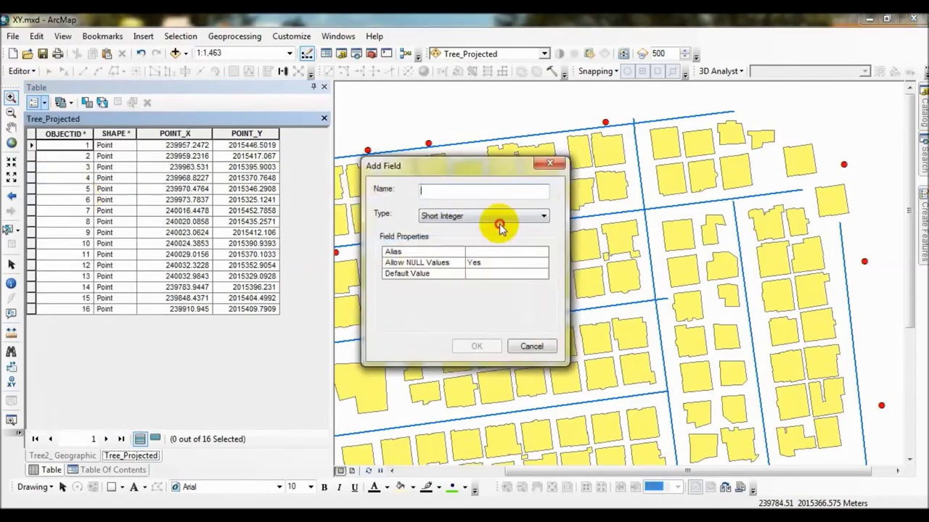
{"action": "left_click", "coordinate": [481, 215]}
{"action": "left_click", "coordinate": [449, 266]}
{"action": "type", "text": "E"}
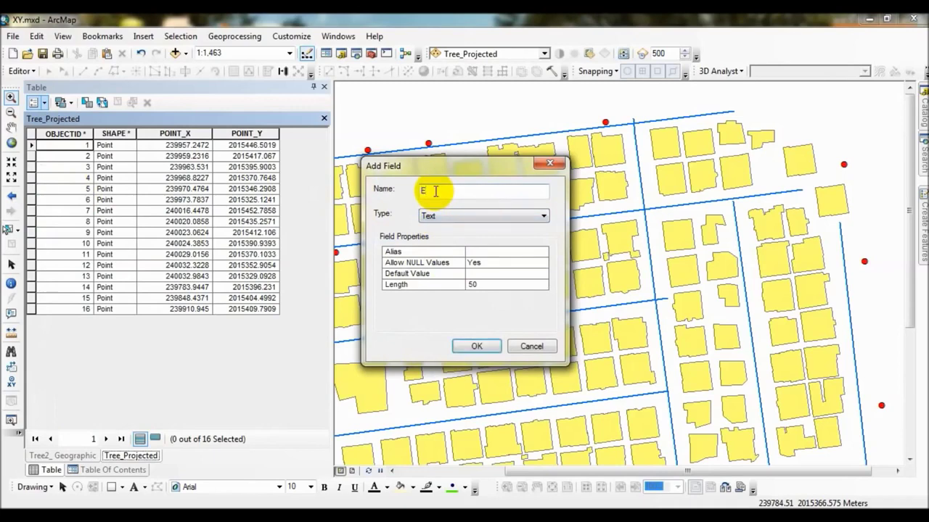
{"action": "left_click", "coordinate": [481, 345]}
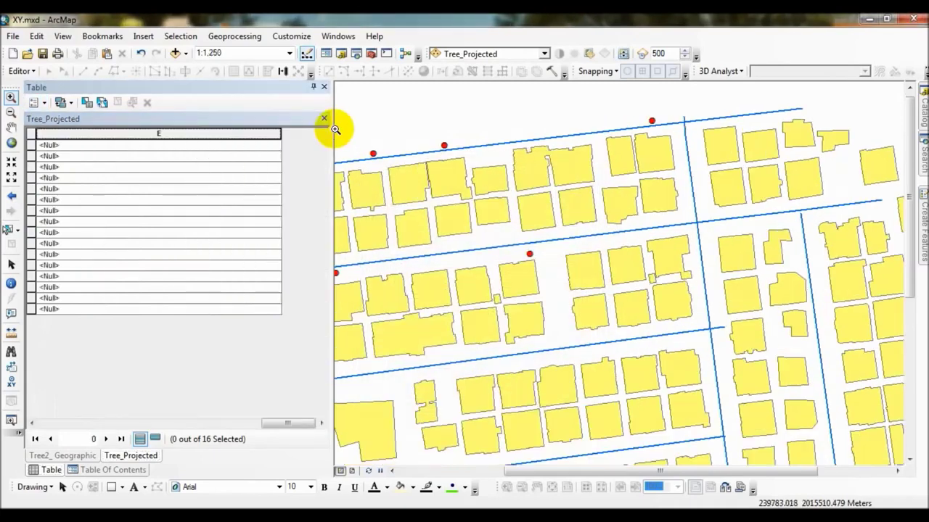
{"action": "left_click_drag", "start_coordinate": [331, 127], "coordinate": [556, 145]}
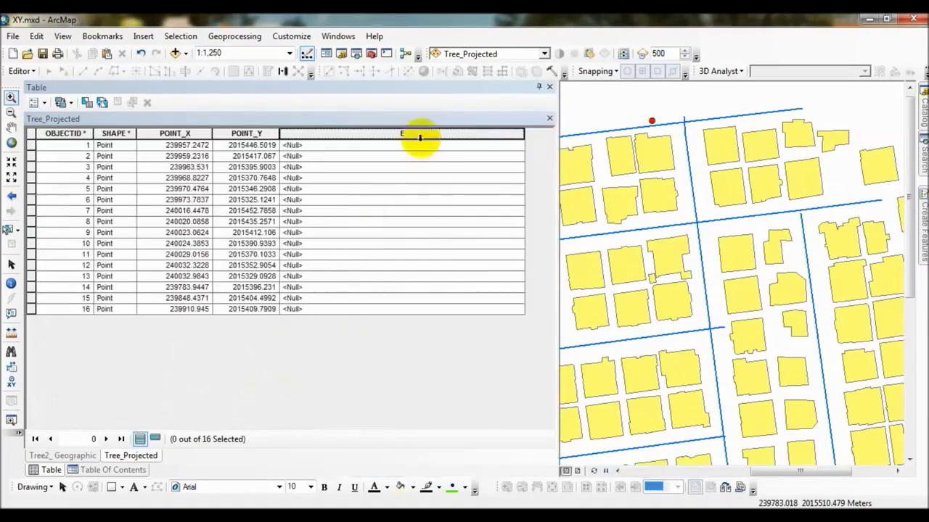
{"action": "left_click_drag", "start_coordinate": [524, 134], "coordinate": [396, 135]}
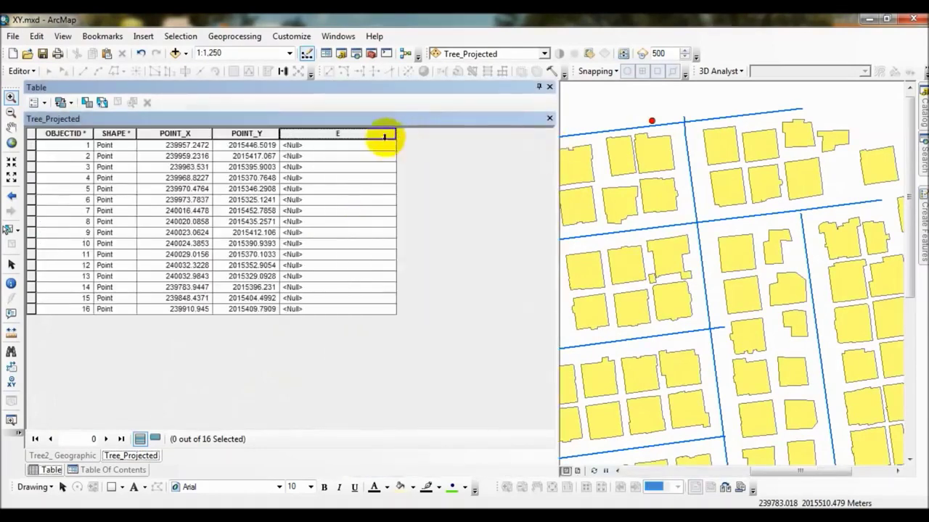
{"action": "left_click", "coordinate": [36, 103]}
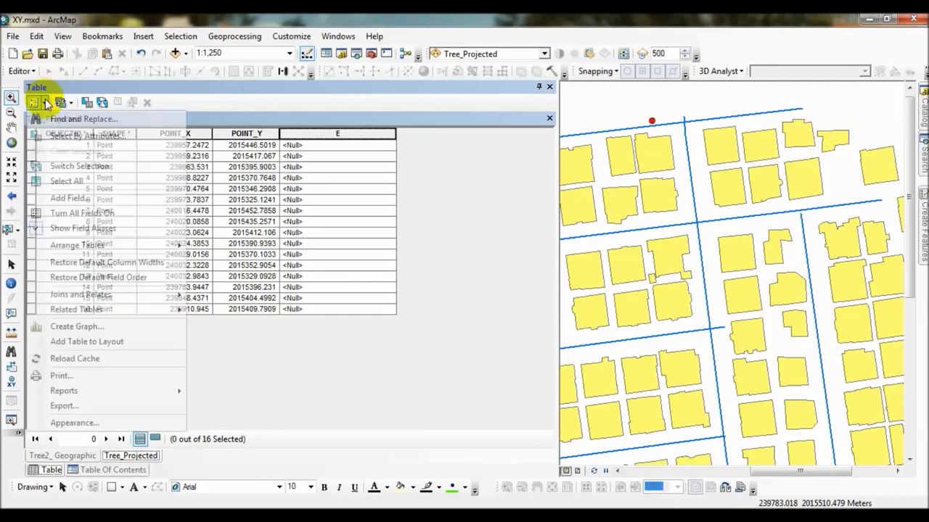
Step: Add a Text field named N beside E, widen the table further, and narrow column N
{"action": "left_click", "coordinate": [69, 197]}
{"action": "type", "text": "N"}
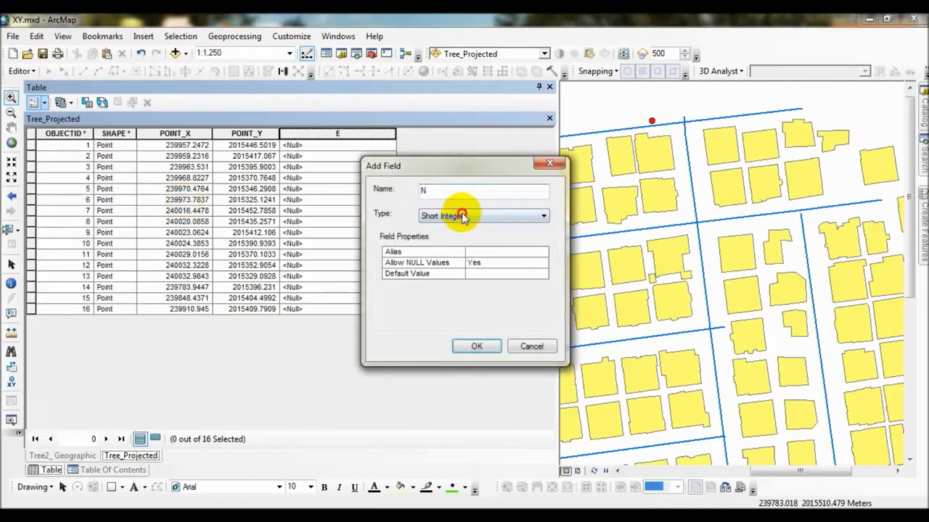
{"action": "left_click", "coordinate": [462, 217]}
{"action": "left_click", "coordinate": [444, 264]}
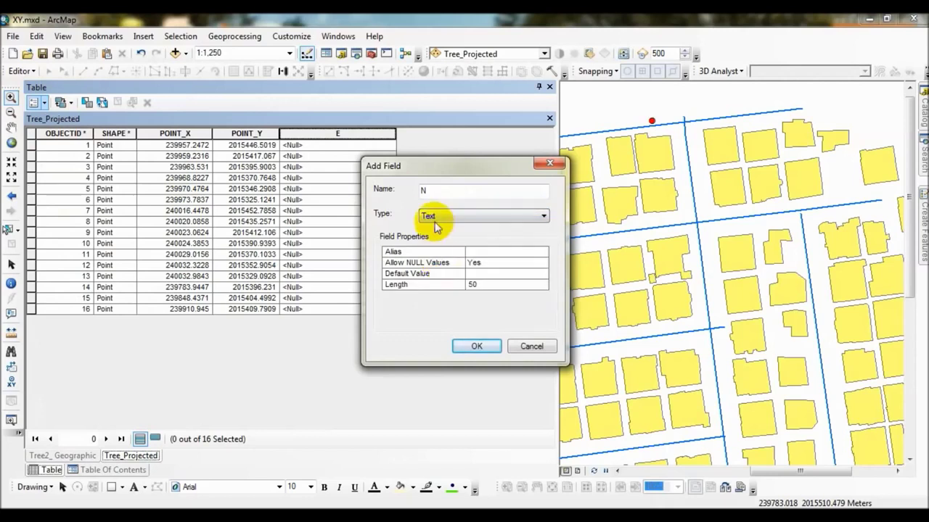
{"action": "left_click", "coordinate": [477, 347]}
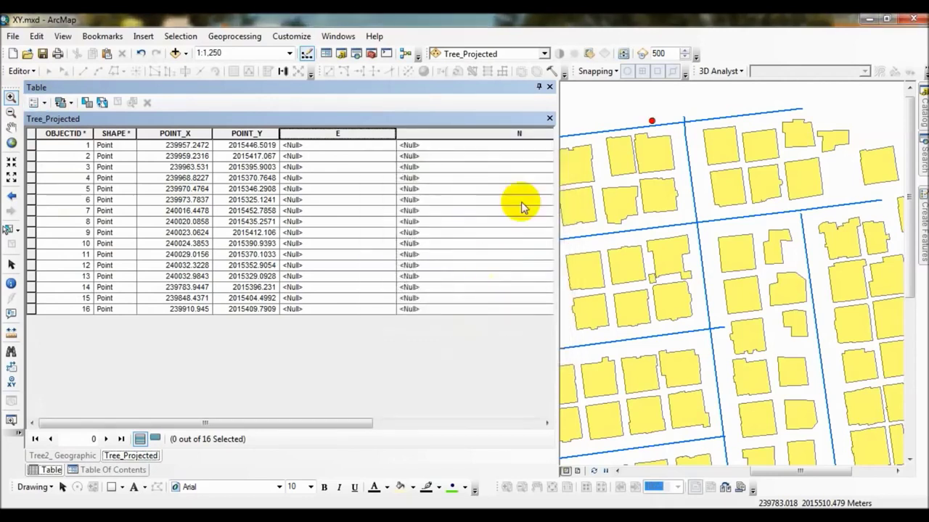
{"action": "left_click_drag", "start_coordinate": [557, 159], "coordinate": [660, 152]}
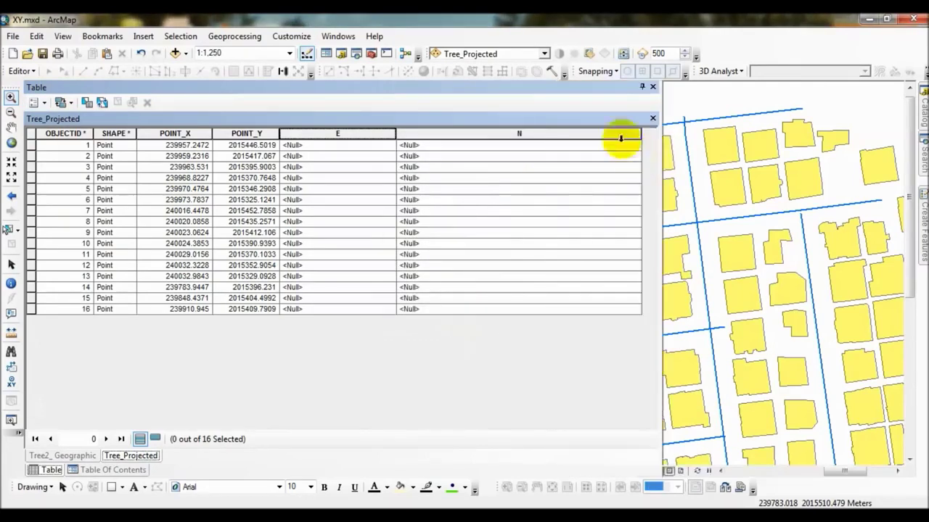
{"action": "left_click_drag", "start_coordinate": [639, 133], "coordinate": [538, 138]}
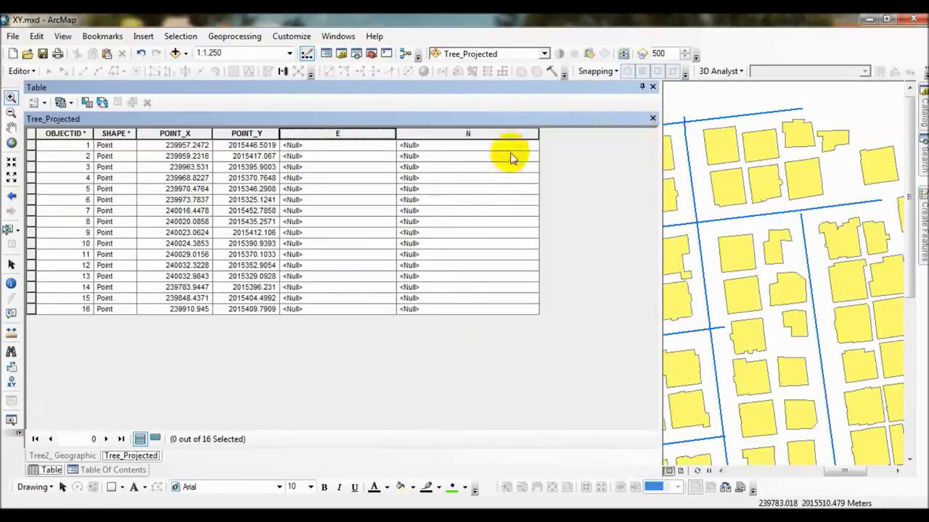
Step: Calculate field E as the point X coordinate in Degrees Minutes Seconds [W|E], then narrow the column
{"action": "right_click", "coordinate": [346, 132]}
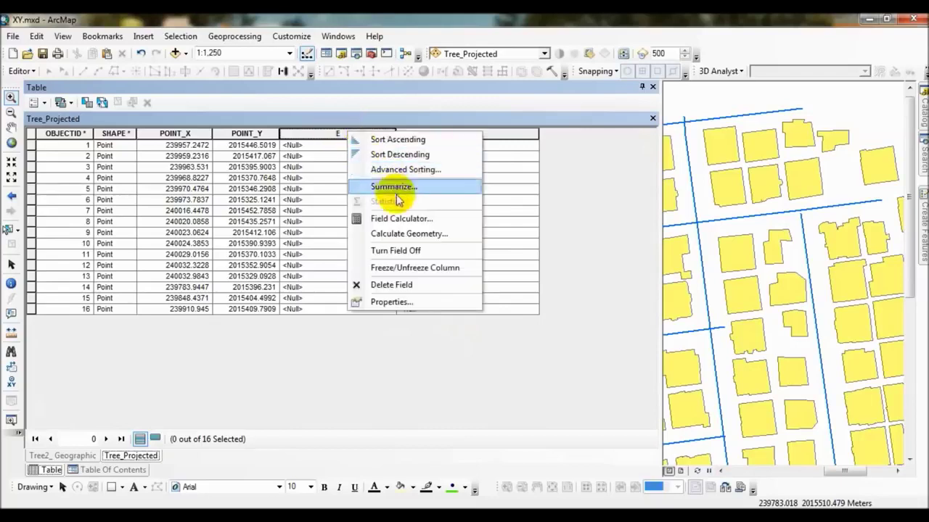
{"action": "left_click", "coordinate": [416, 234]}
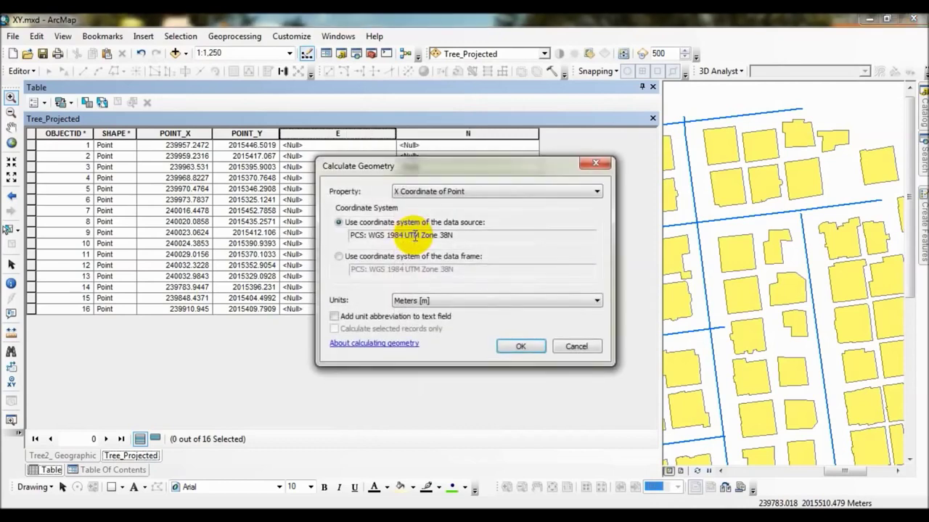
{"action": "left_click_drag", "start_coordinate": [388, 167], "coordinate": [605, 134]}
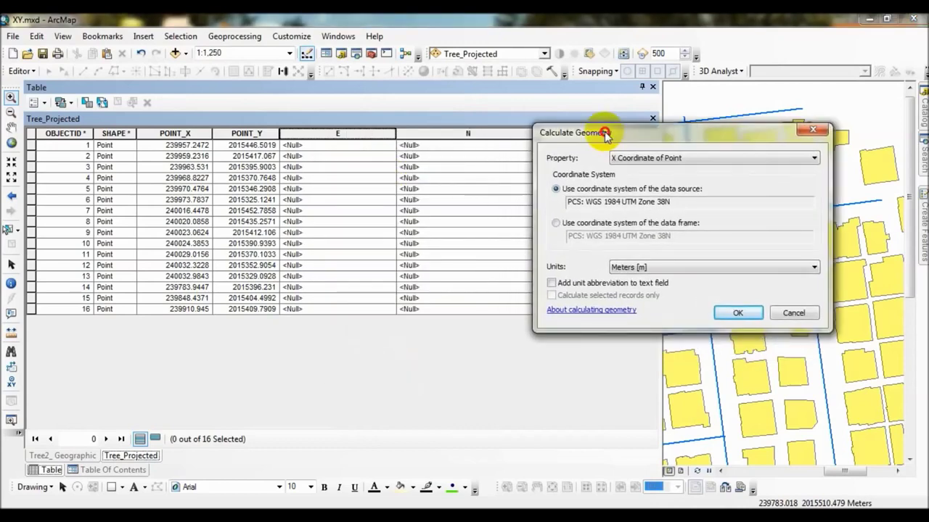
{"action": "left_click", "coordinate": [673, 268]}
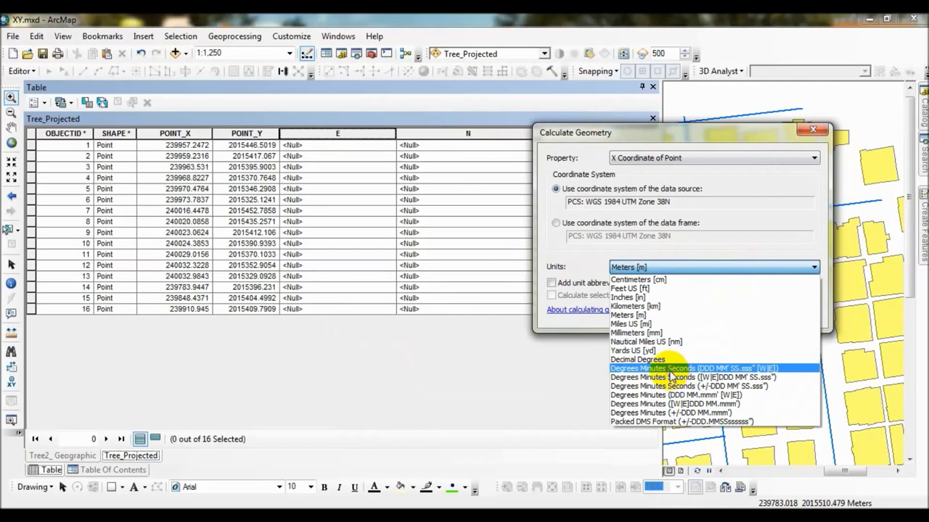
{"action": "left_click", "coordinate": [670, 370]}
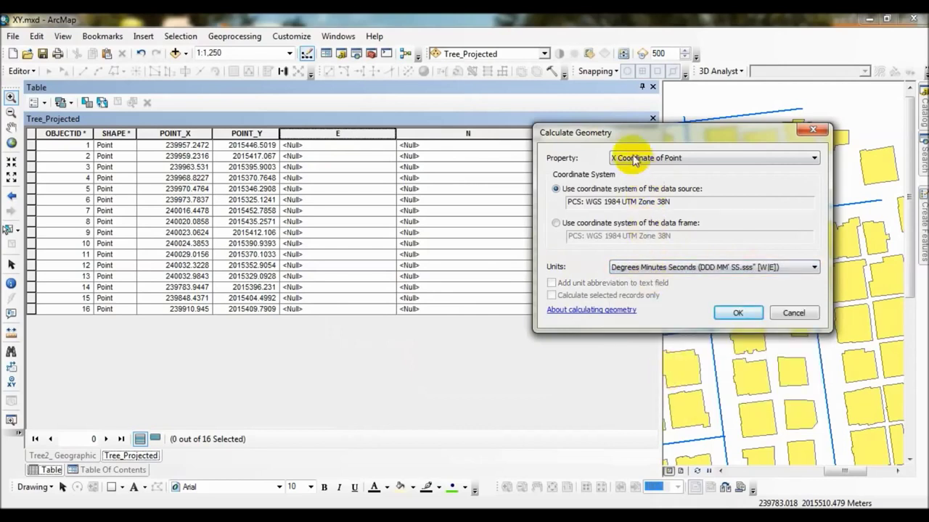
{"action": "left_click", "coordinate": [737, 314]}
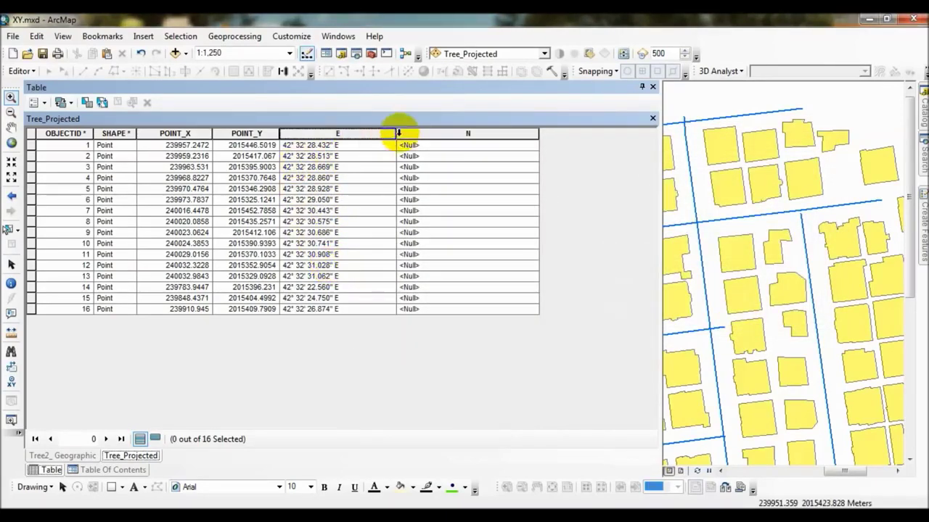
{"action": "left_click_drag", "start_coordinate": [397, 134], "coordinate": [374, 133]}
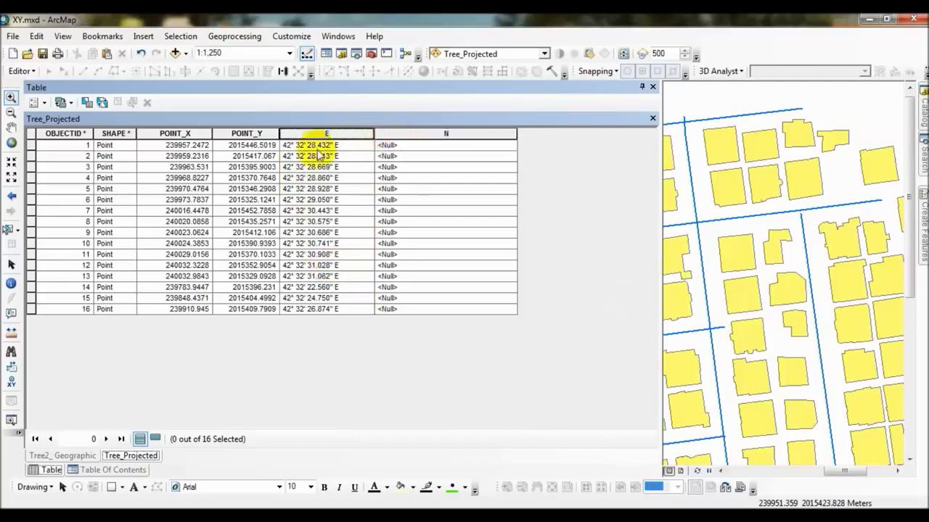
Step: Calculate field N as the point Y coordinate in Degrees Minutes Seconds [N|S], then narrow the column
{"action": "right_click", "coordinate": [416, 132]}
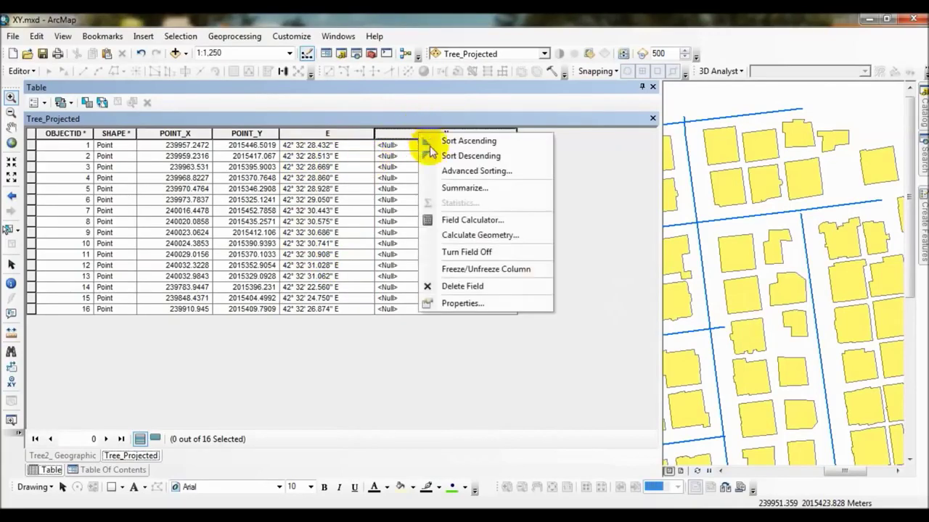
{"action": "left_click", "coordinate": [479, 235]}
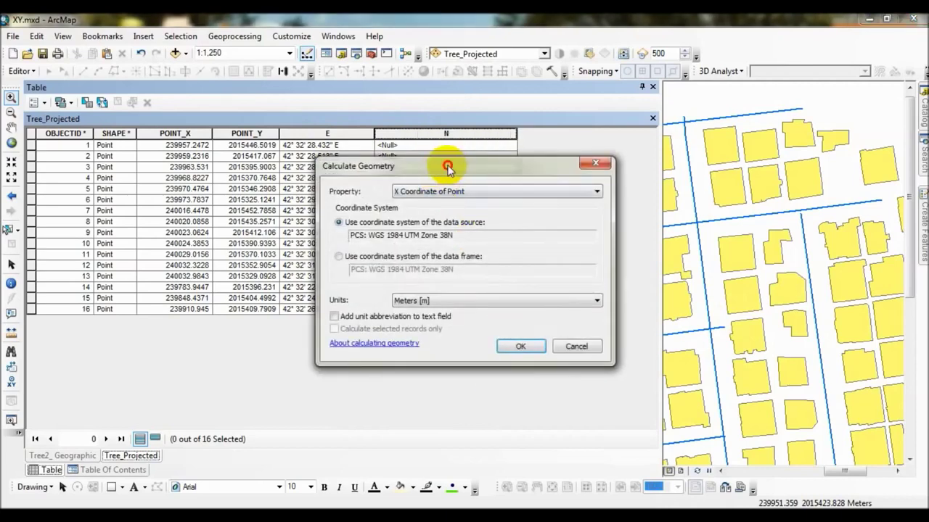
{"action": "left_click_drag", "start_coordinate": [471, 163], "coordinate": [642, 162]}
{"action": "left_click", "coordinate": [699, 187]}
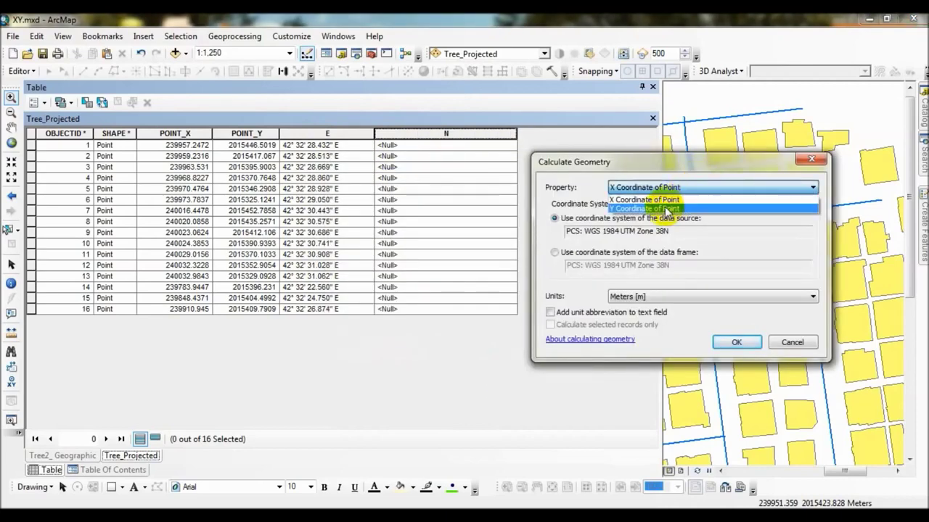
{"action": "left_click", "coordinate": [666, 209]}
{"action": "left_click", "coordinate": [644, 296]}
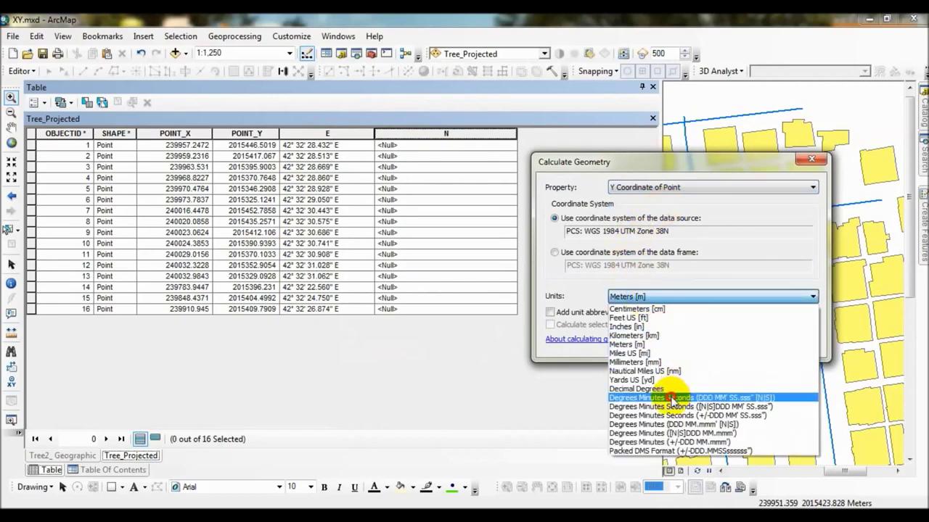
{"action": "left_click", "coordinate": [672, 399]}
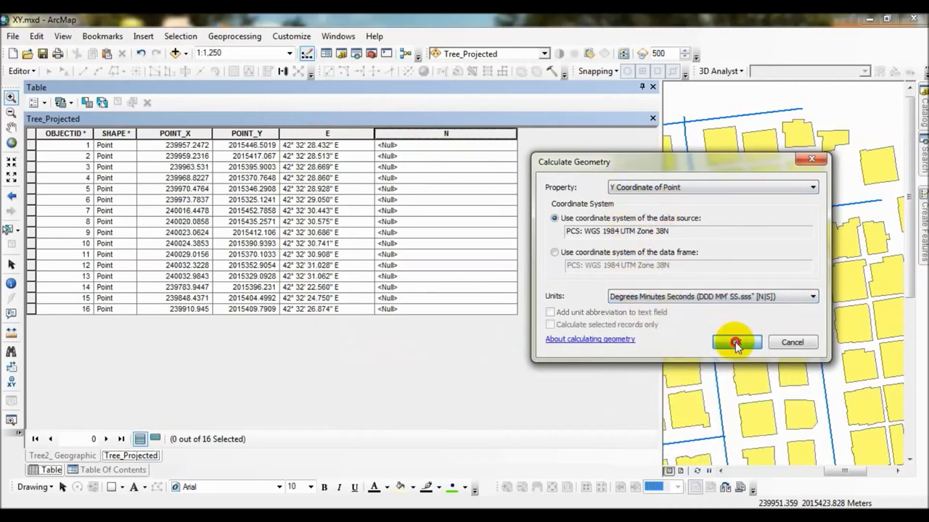
{"action": "left_click", "coordinate": [734, 341]}
{"action": "left_click_drag", "start_coordinate": [513, 133], "coordinate": [454, 133]}
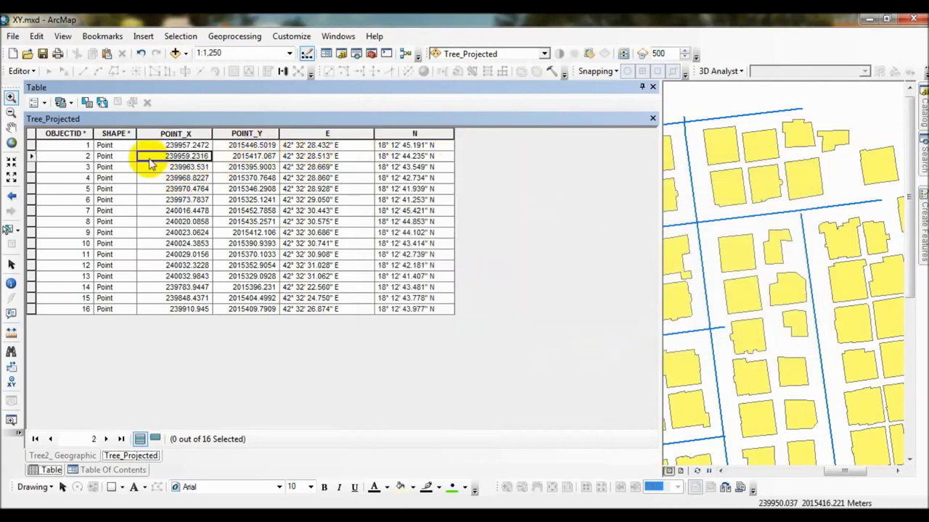
{"action": "left_click", "coordinate": [245, 177]}
{"action": "left_click", "coordinate": [312, 167]}
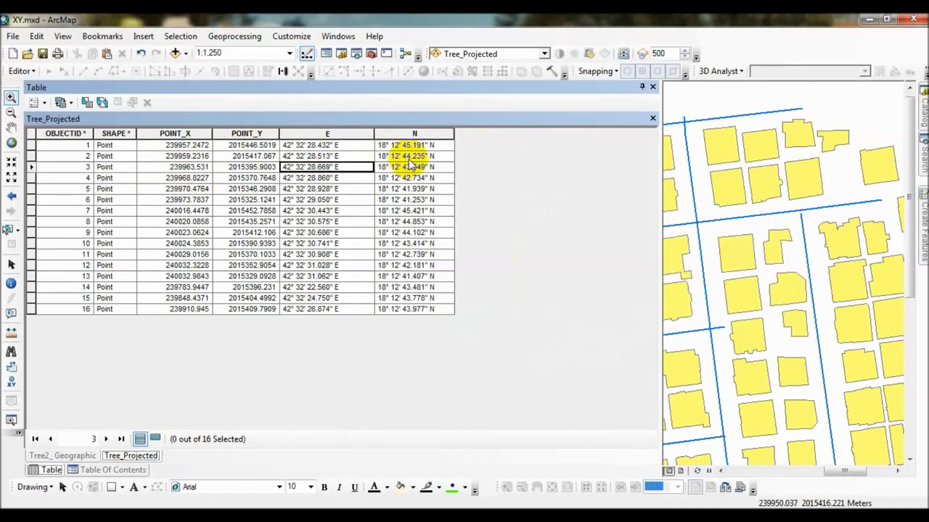